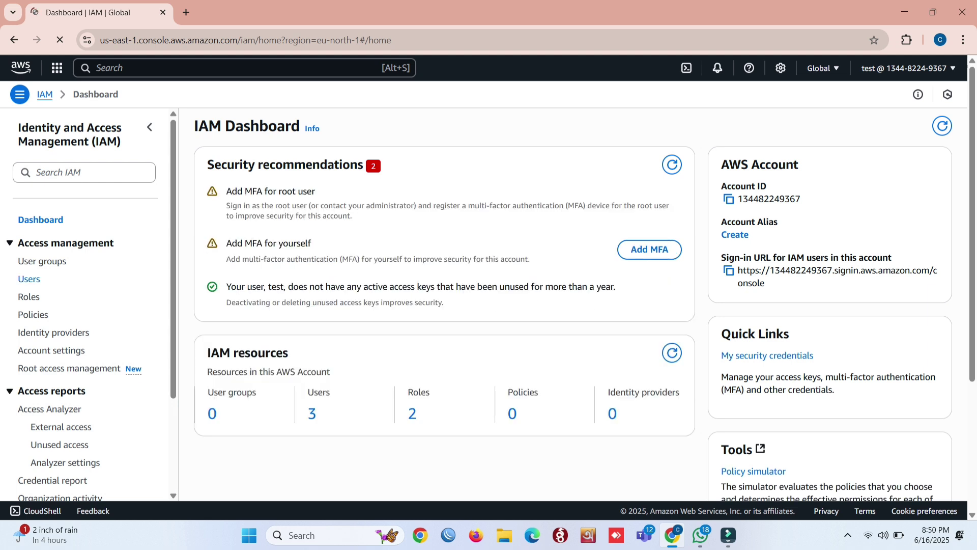
- Open the IAM Users list from the Access management section of the navigation pane
left_click(29, 279)
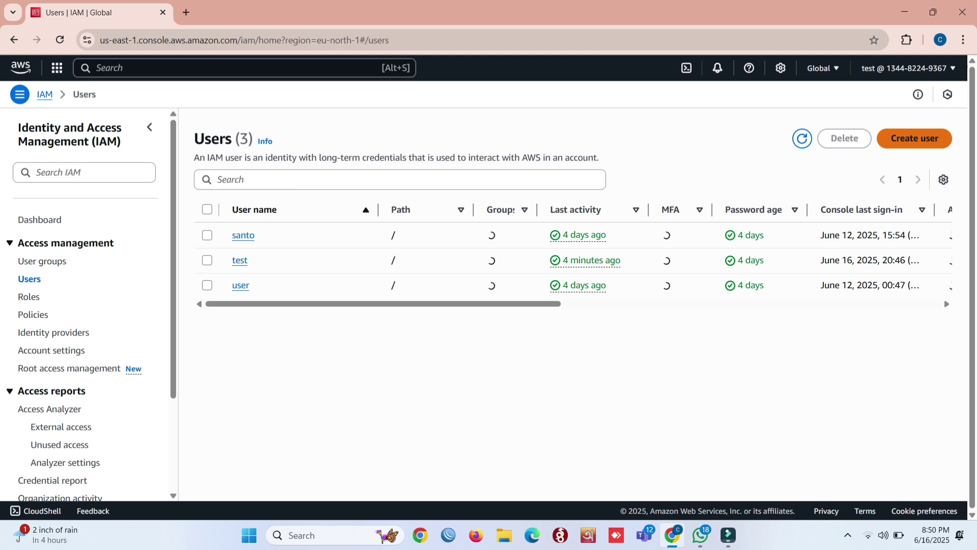
- Start a new user named OM with console access as an IAM user
left_click(915, 138)
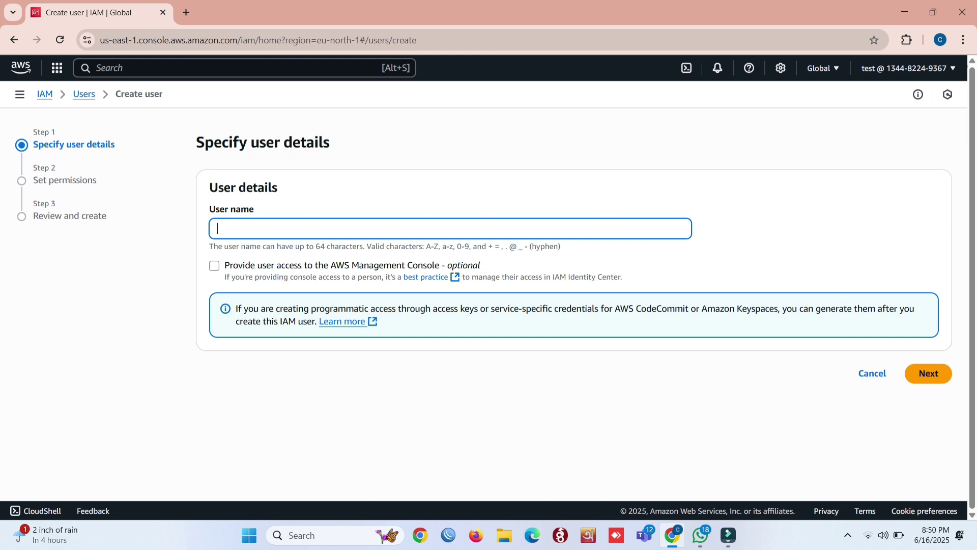
type("OM")
left_click(215, 266)
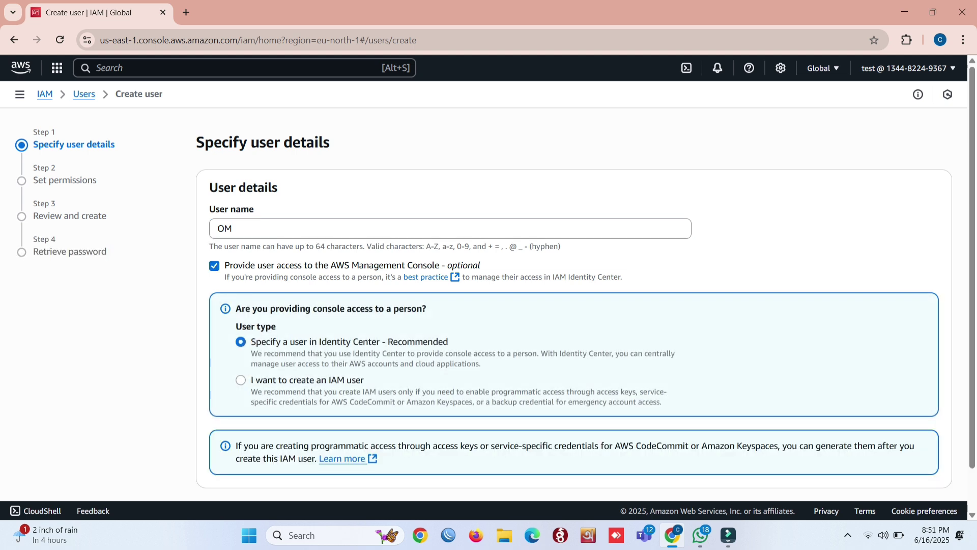
left_click(241, 380)
scroll(241, 380, "down", 3)
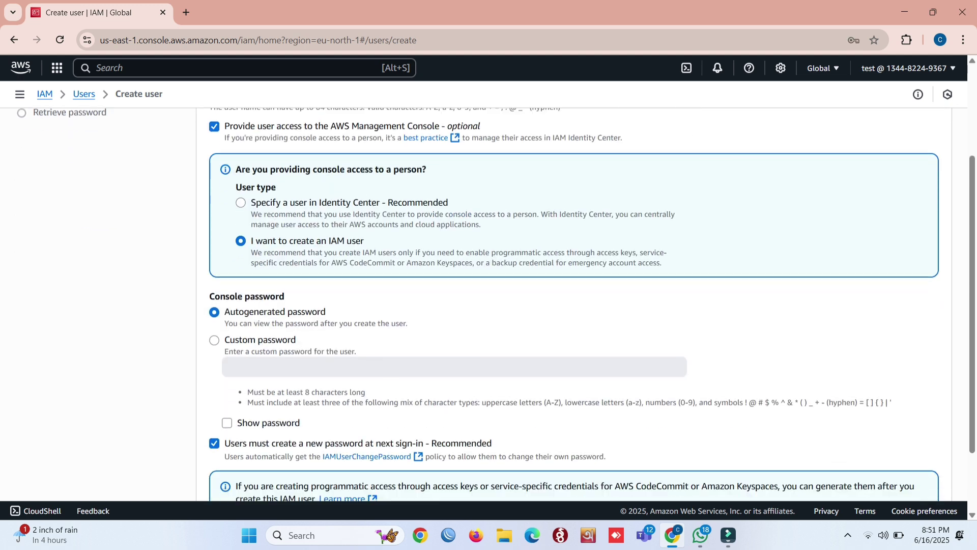
- Give OM a custom password and show it on screen
left_click(214, 340)
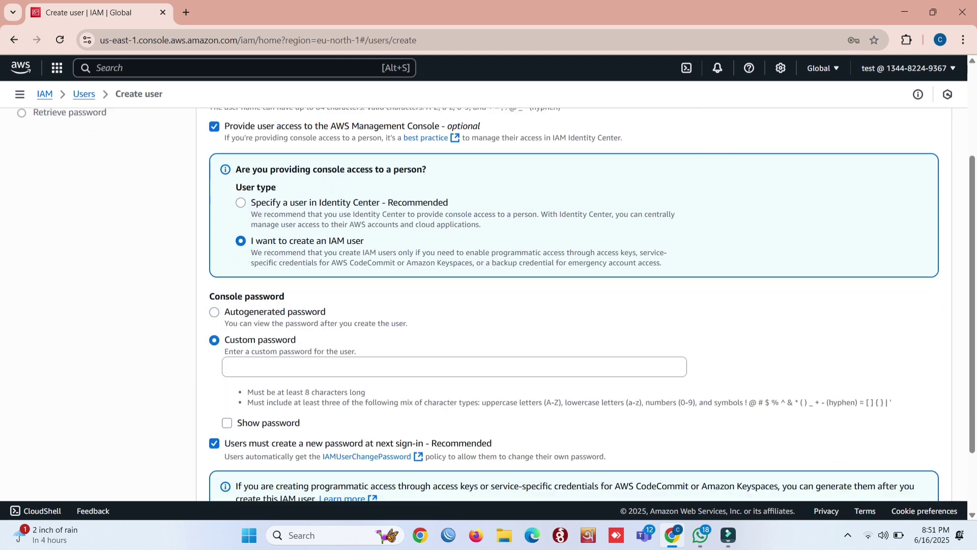
left_click(230, 367)
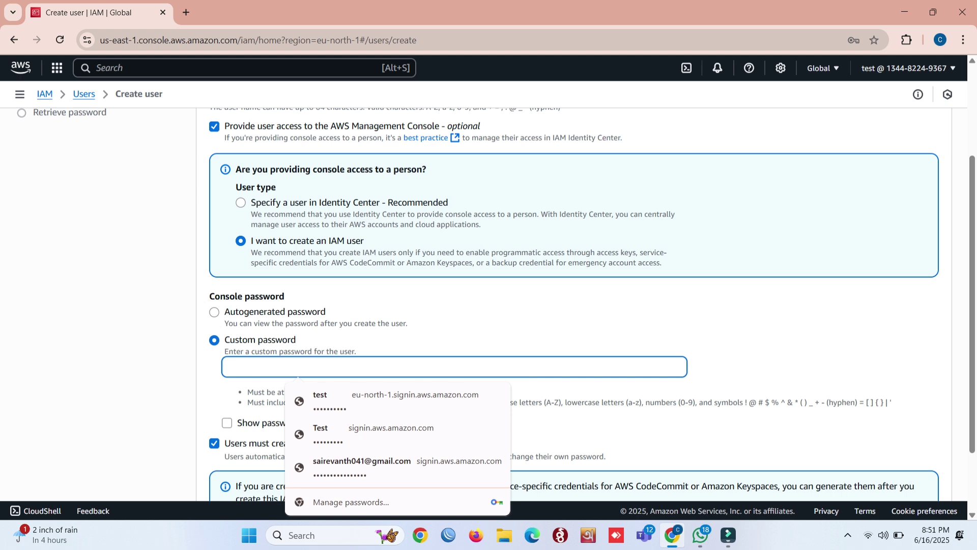
type("Te")
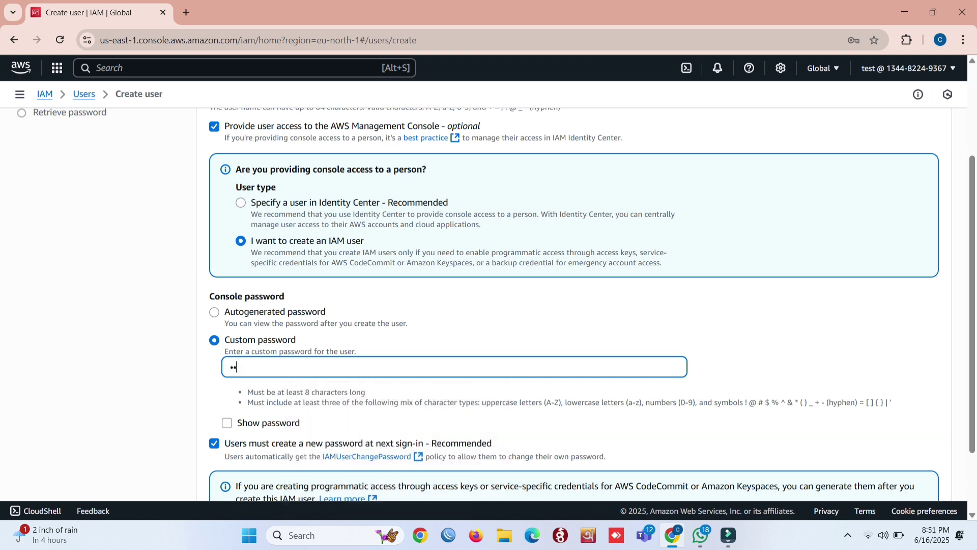
type("st@123")
key("Tab")
key("space")
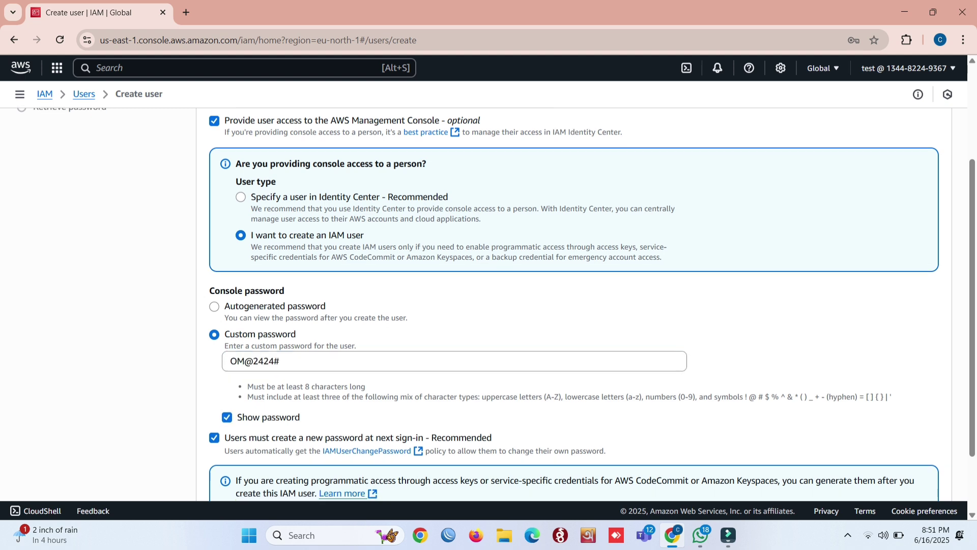
scroll(497, 304, "down", 2)
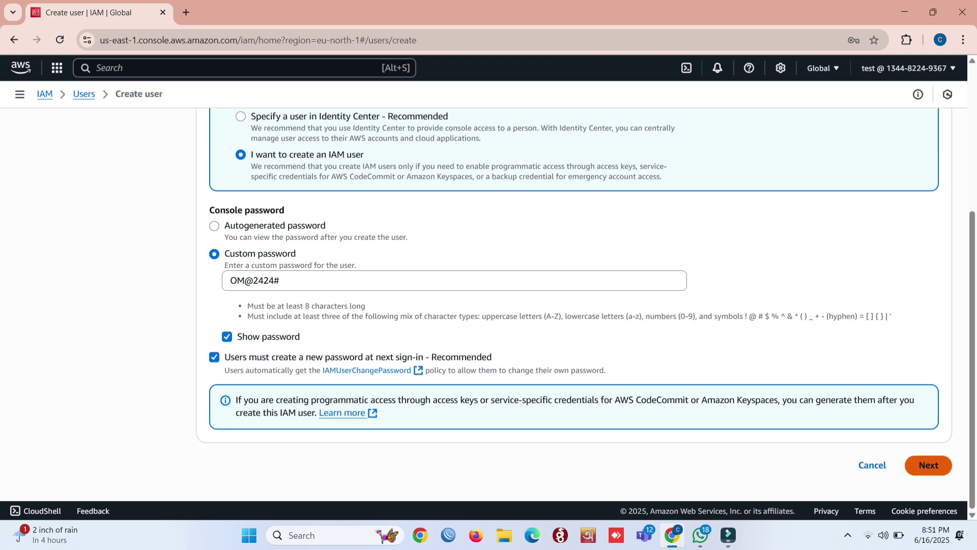
- Attach the AdministratorAccess policy directly to OM and continue to Review and create
left_click(928, 465)
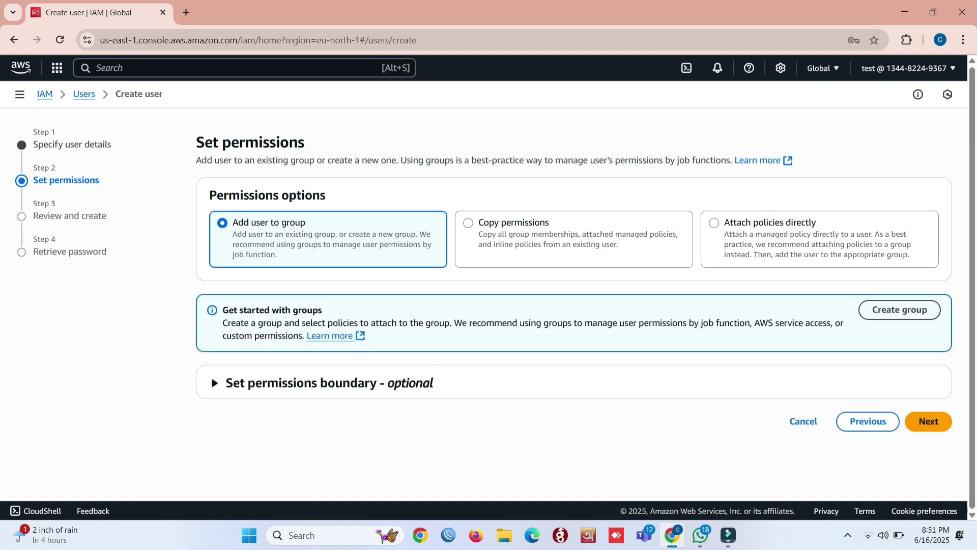
left_click(714, 222)
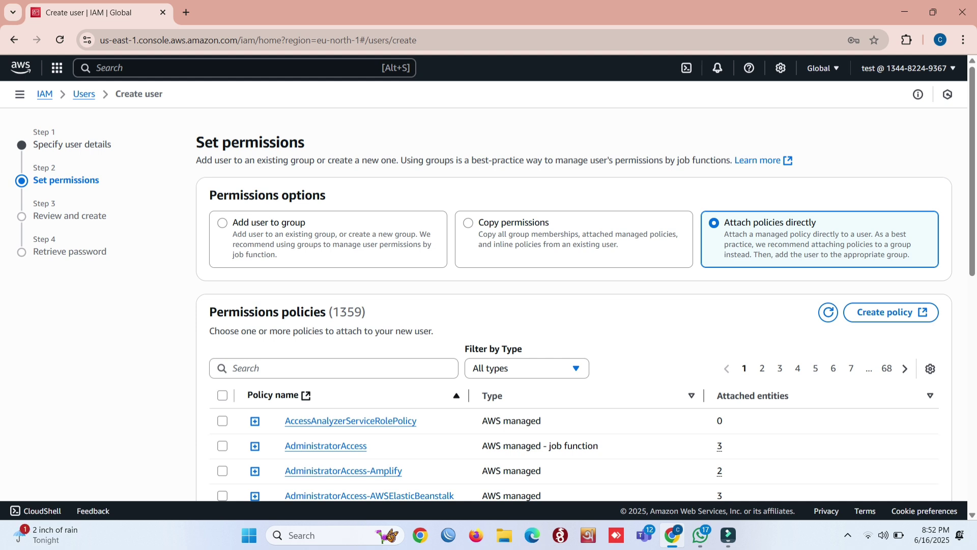
scroll(489, 280, "down", 2)
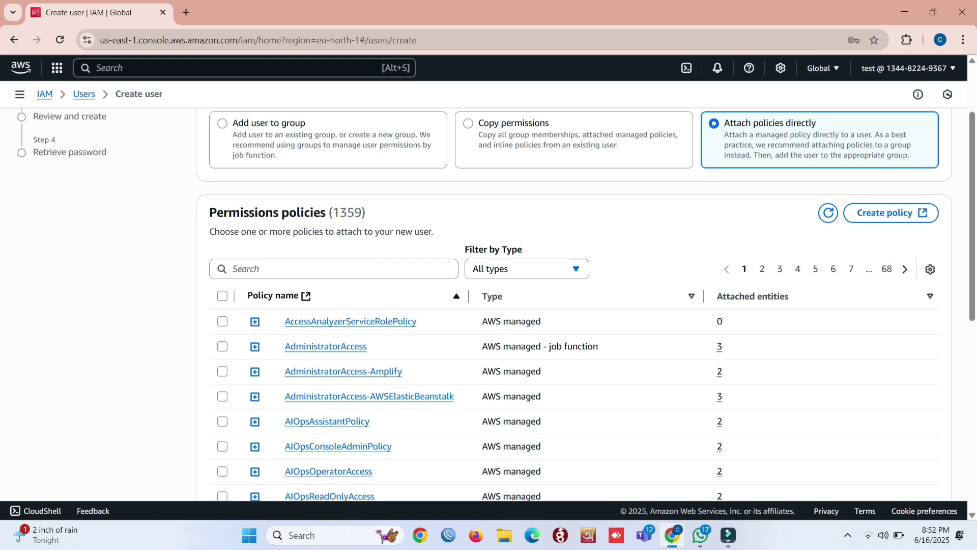
left_click(222, 346)
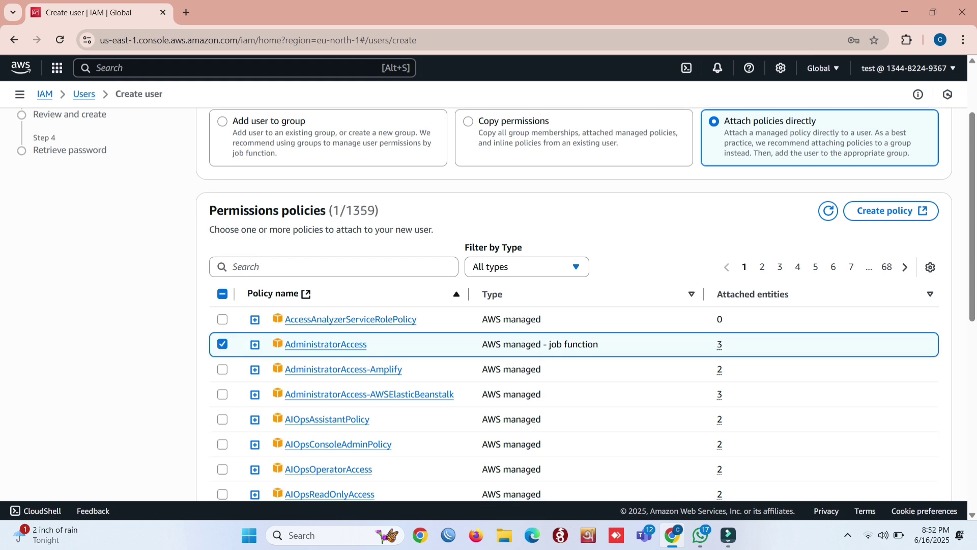
scroll(575, 306, "down", 8)
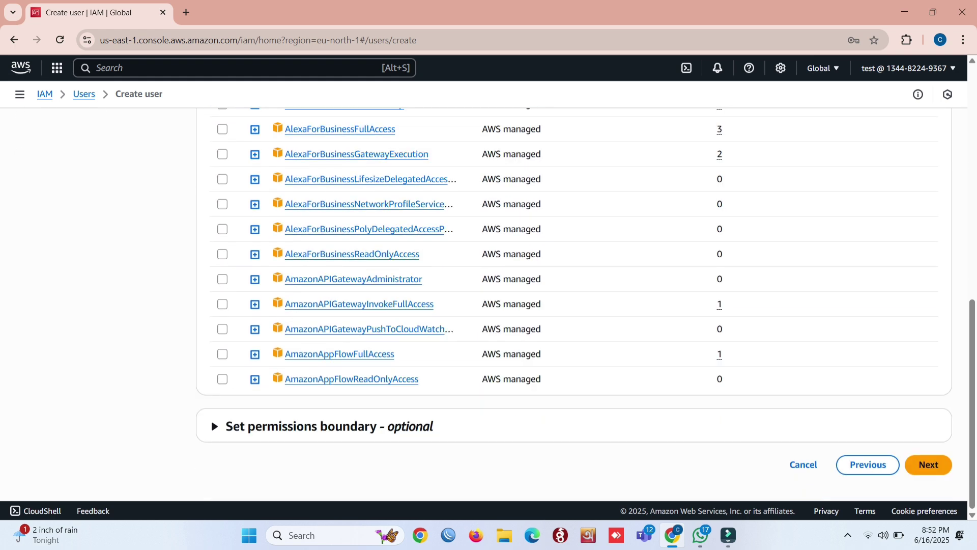
left_click(929, 464)
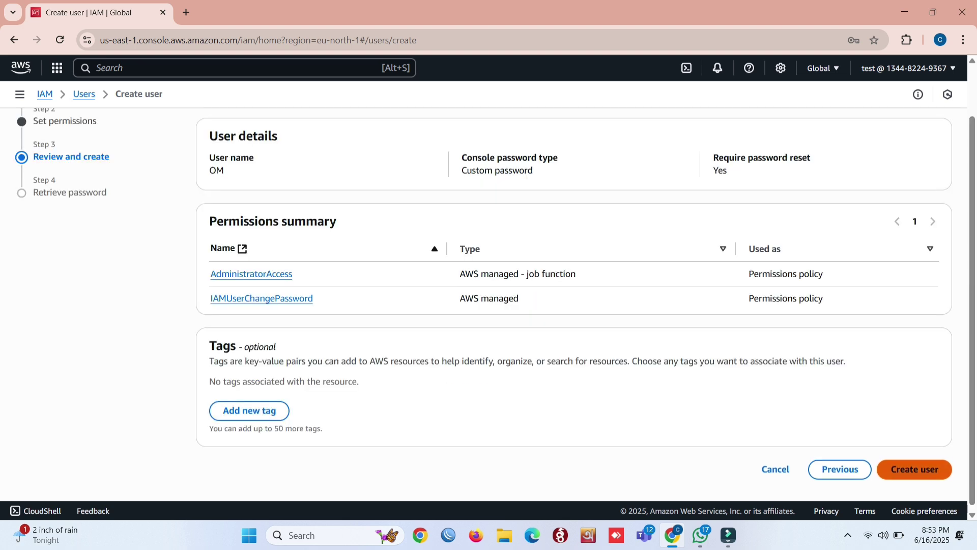
- Create user OM, copy its console sign-in URL and select the account ID digits
left_click(915, 469)
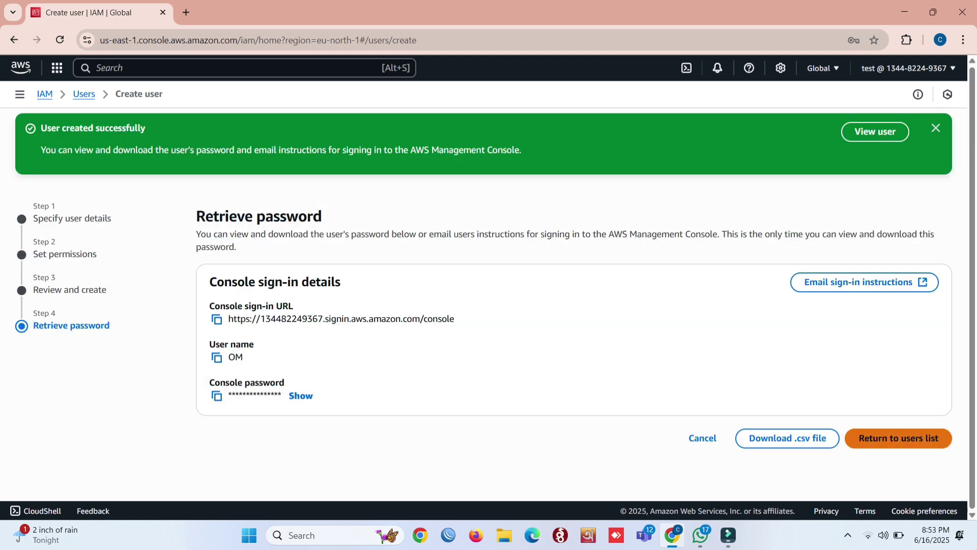
left_click(788, 438)
left_click(216, 319)
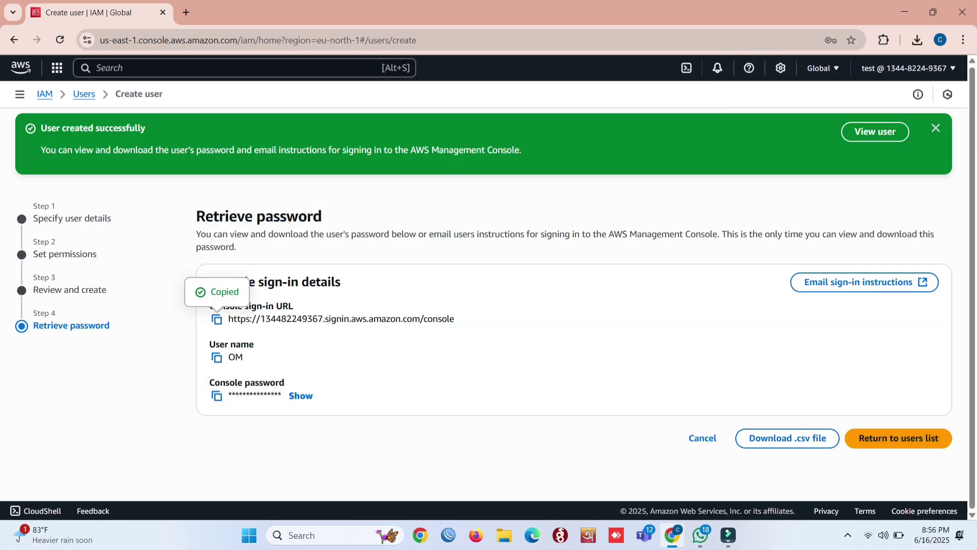
left_click(266, 319)
left_click_drag(265, 319, 322, 319)
left_click(309, 320)
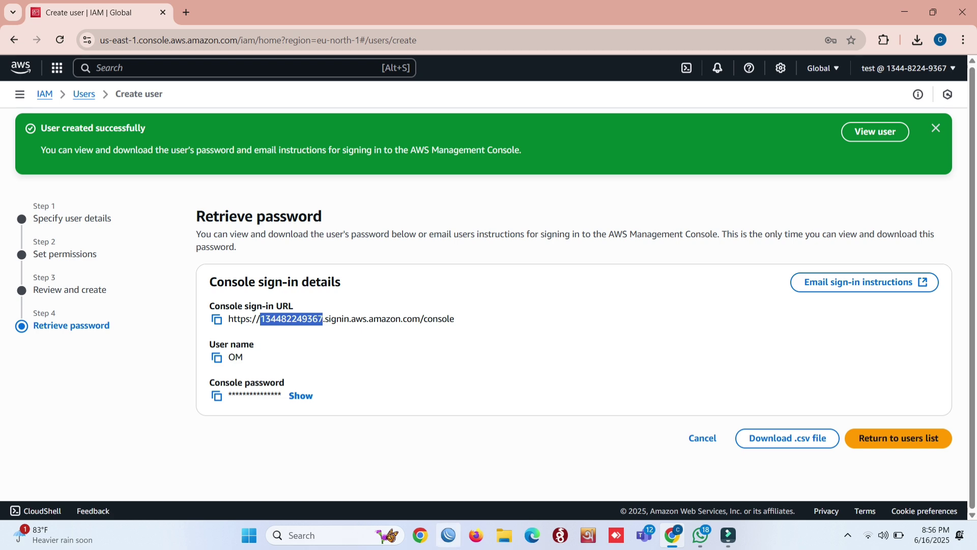
- Search 'aws console' in a new browser window and go to the console sign-in page
left_click(420, 535)
type("aws console")
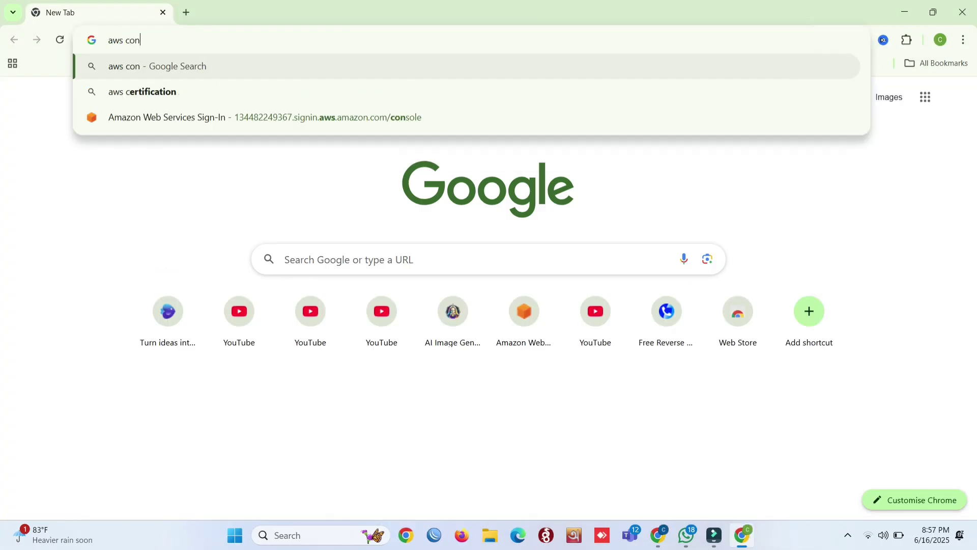
key("Return")
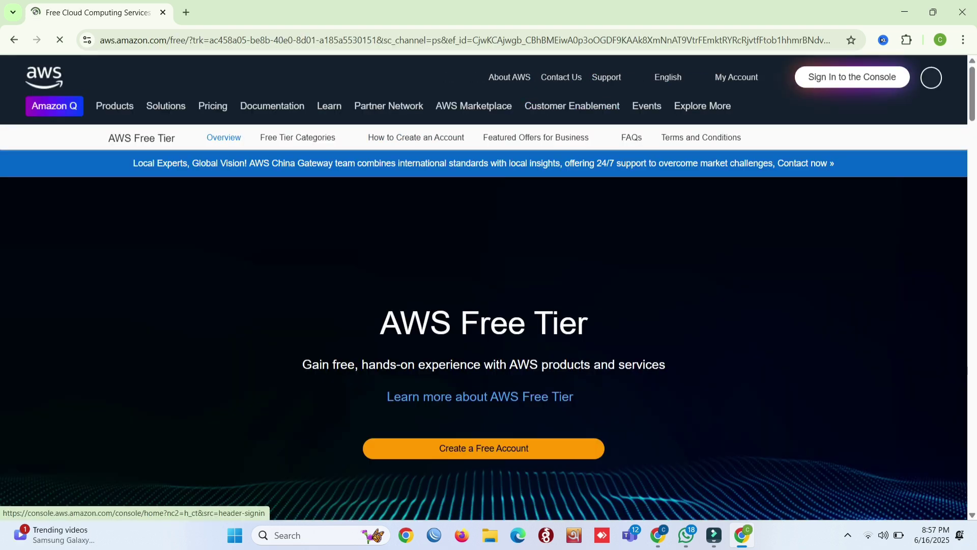
left_click(852, 77)
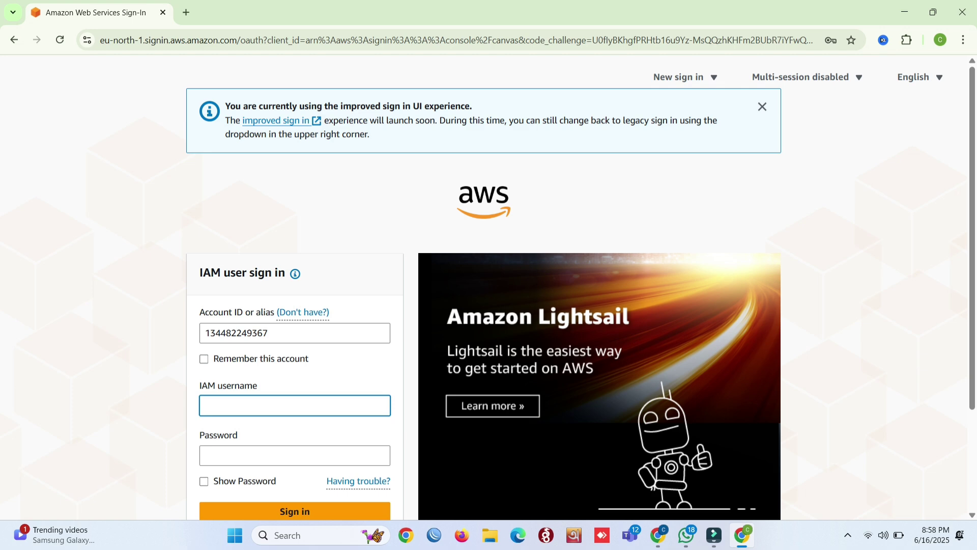
- Sign in with the prefilled account ID, IAM username OM and OM's password
left_click_drag(279, 333, 203, 333)
left_click(285, 333)
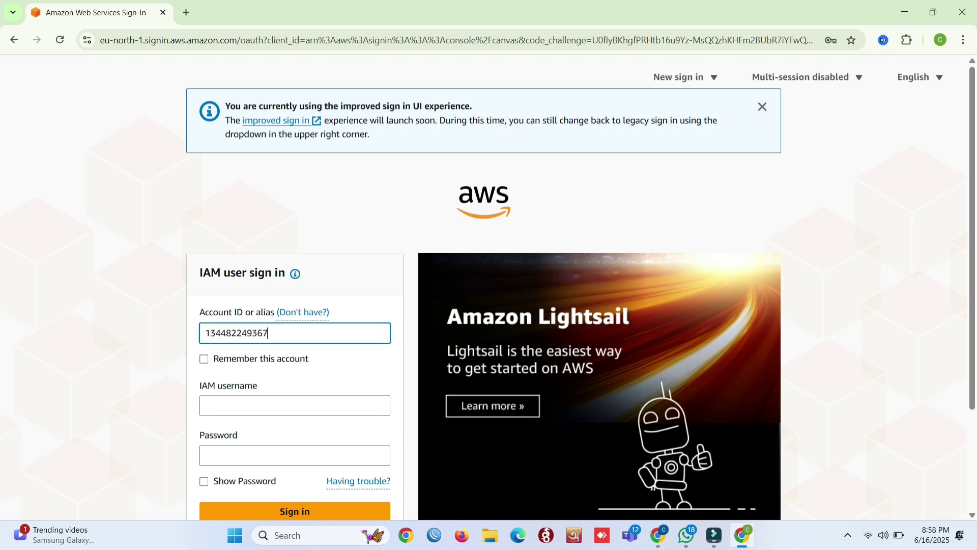
left_click(285, 405)
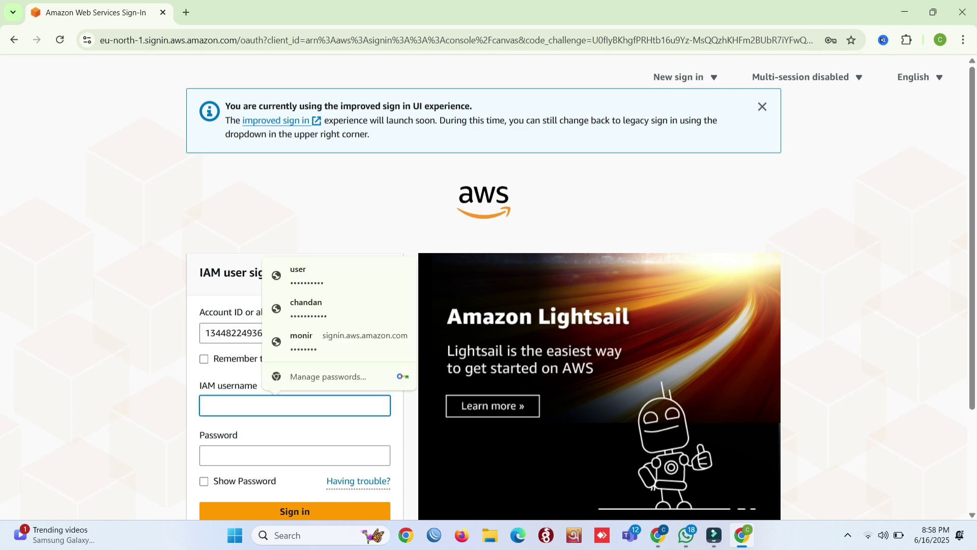
type("OM")
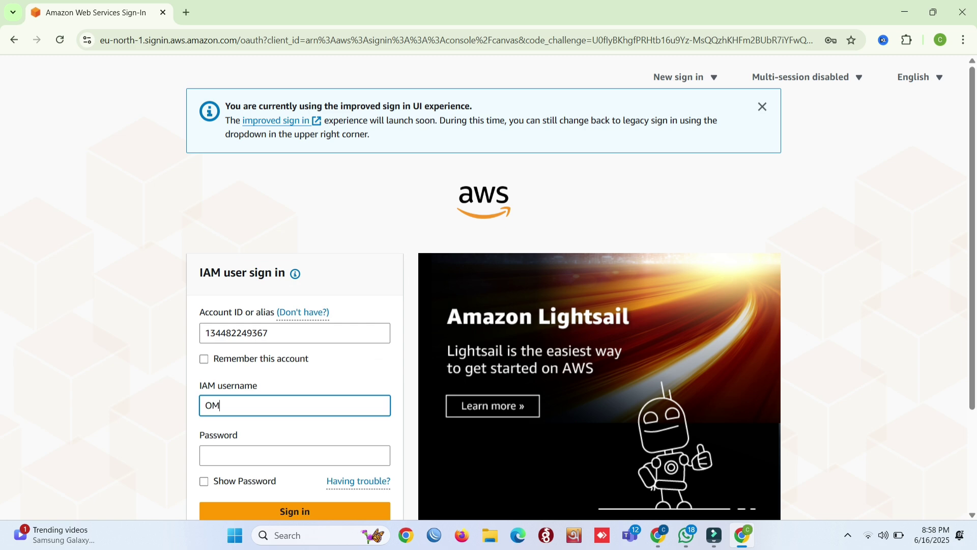
left_click(285, 456)
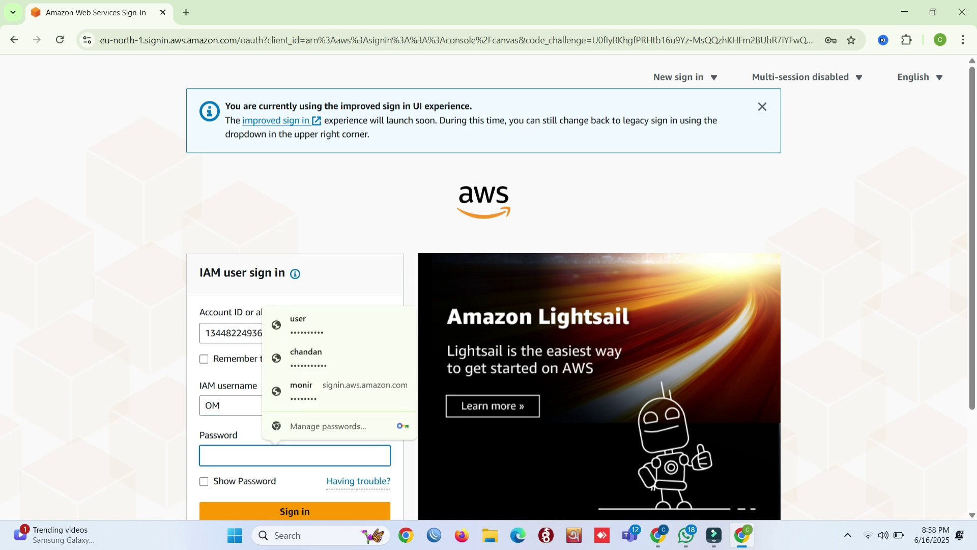
type("•••••••")
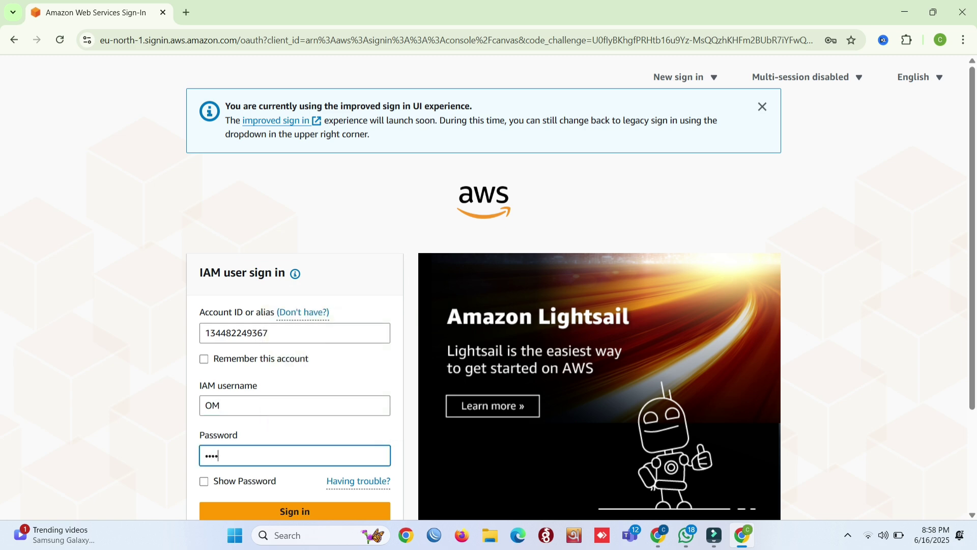
type("•")
key("Return")
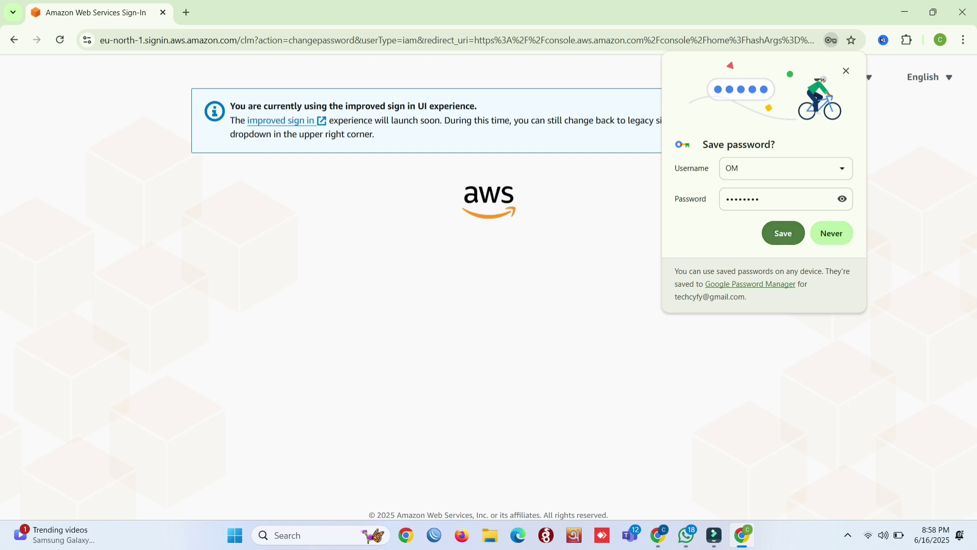
- Save OM's password in Chrome and close the sign-in experience options
left_click(784, 233)
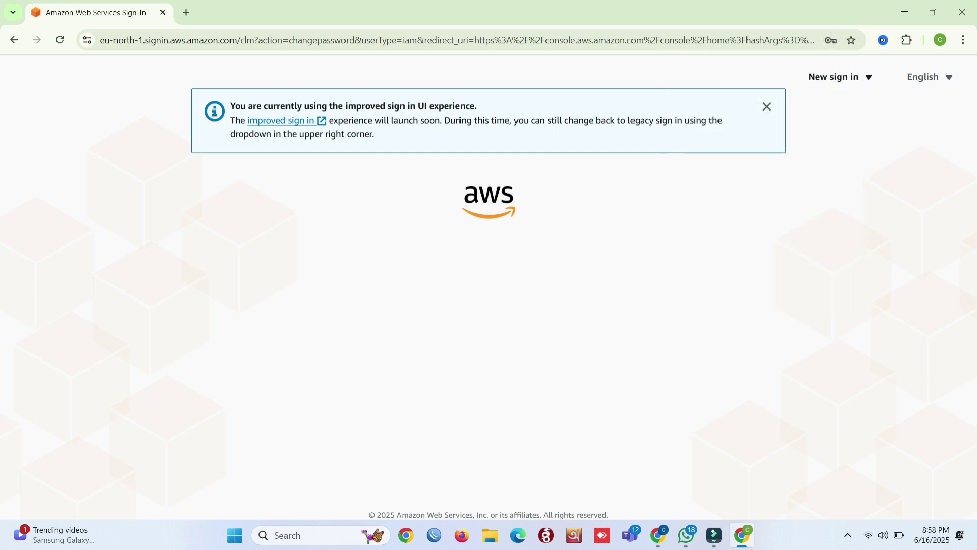
key("Return")
key("Escape")
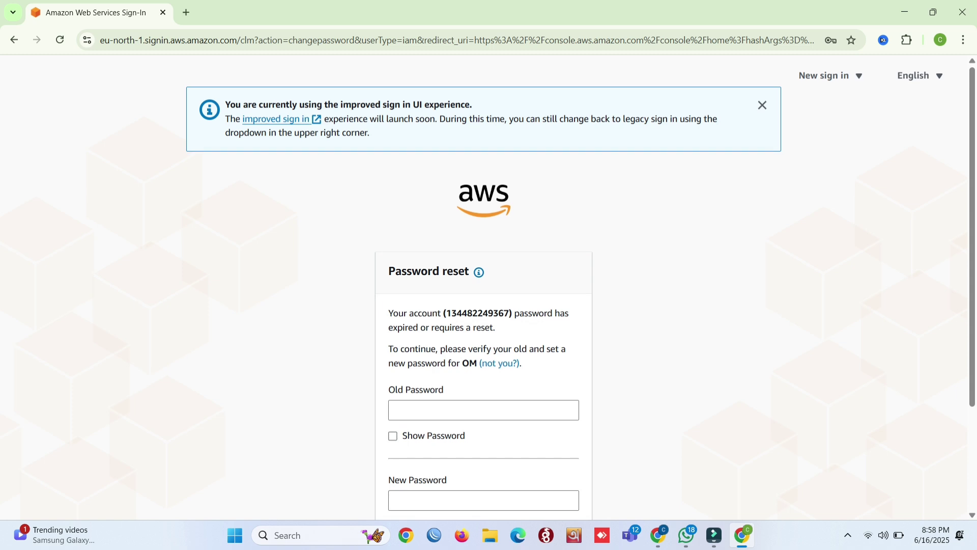
scroll(484, 285, "down", 2)
- Enter the old password, then a new password twice, and submit the change
left_click(483, 300)
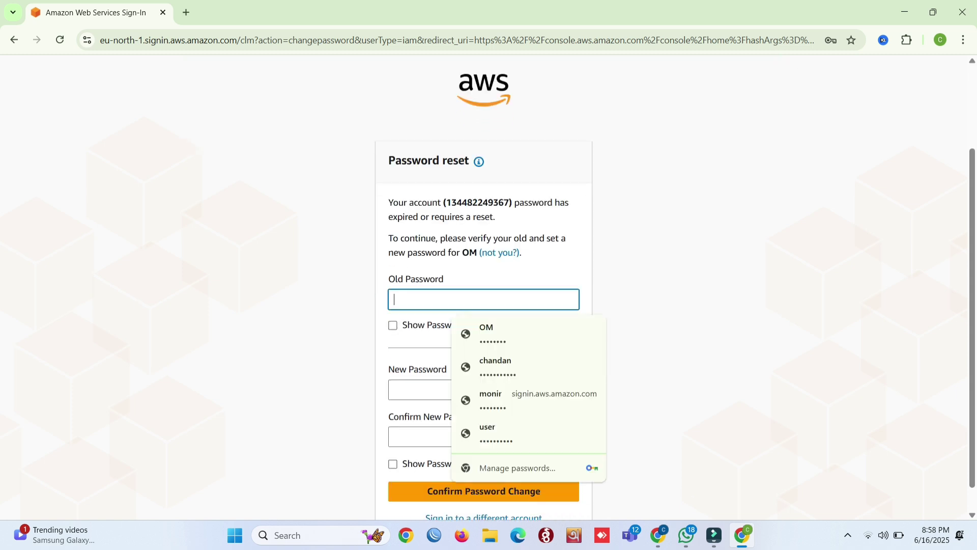
type("•••")
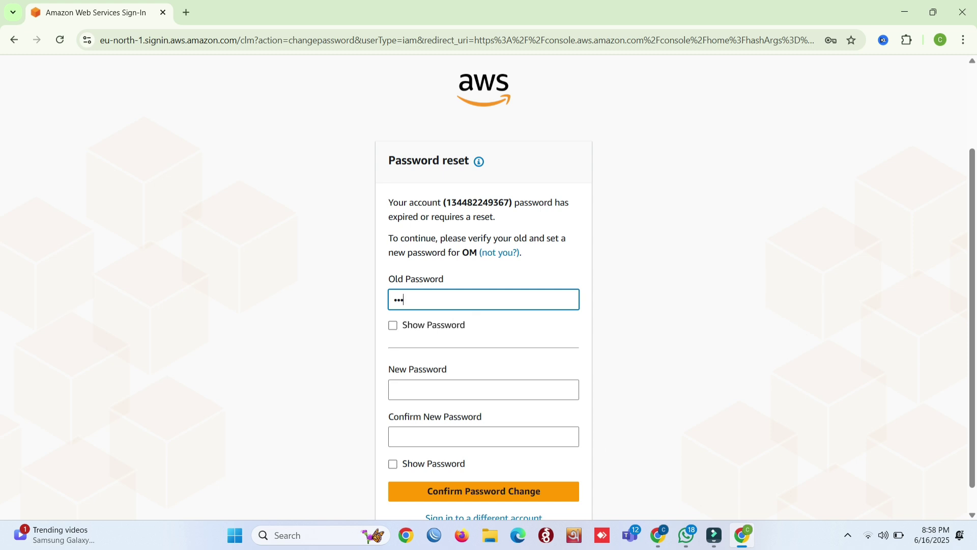
type("•••")
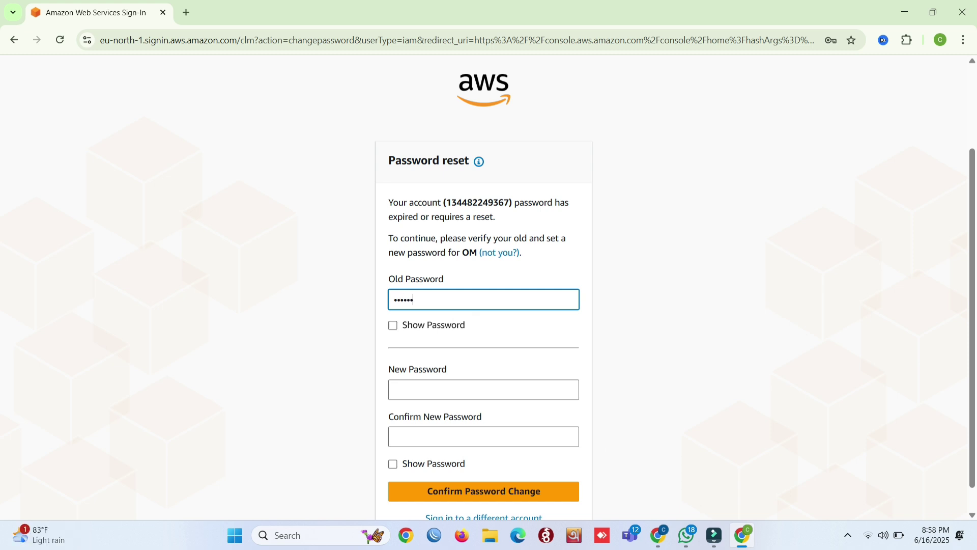
type("•")
left_click(484, 389)
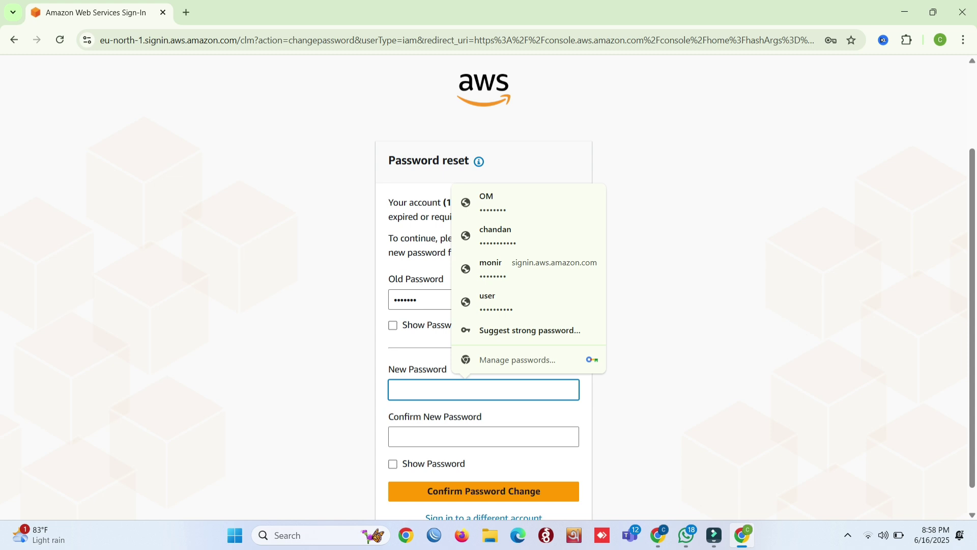
type("••••••••")
left_click(394, 436)
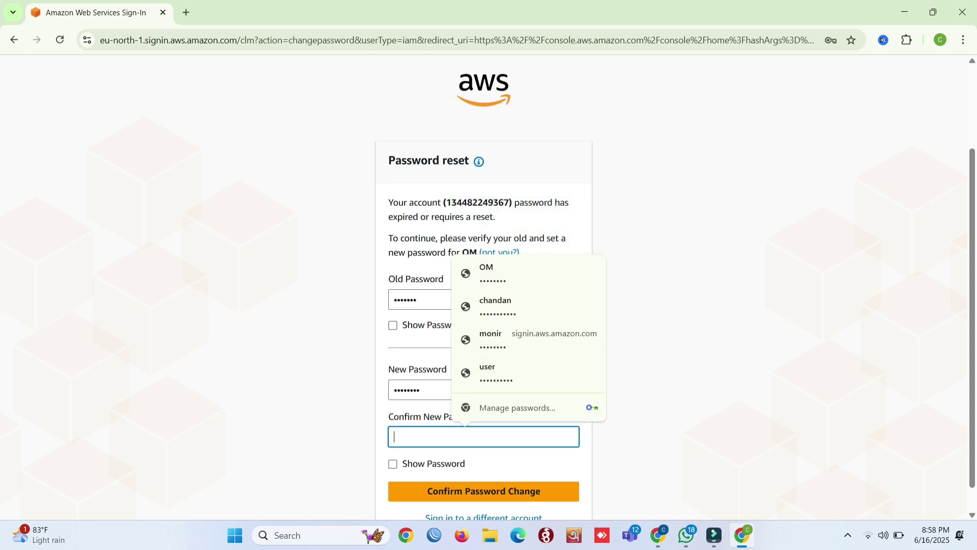
type("•••••••")
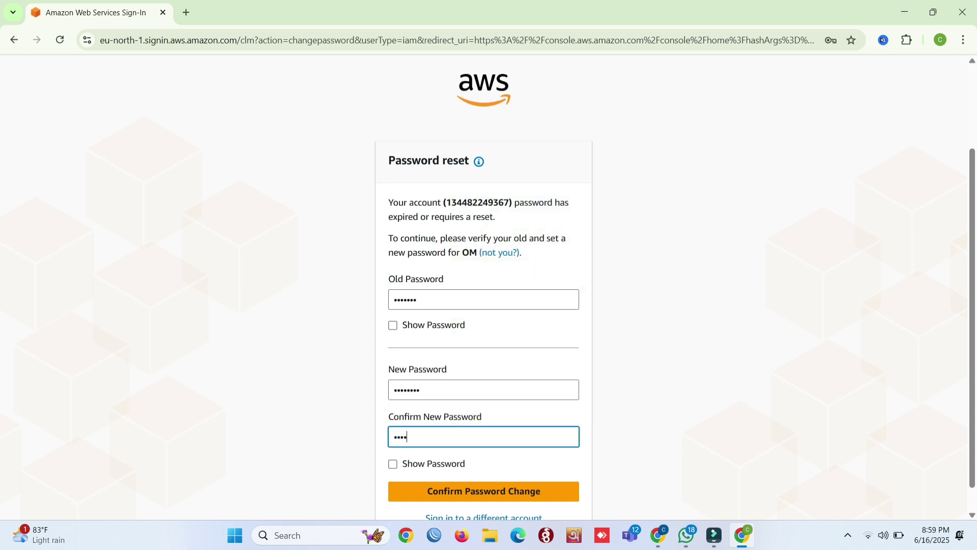
type("•")
key("Return")
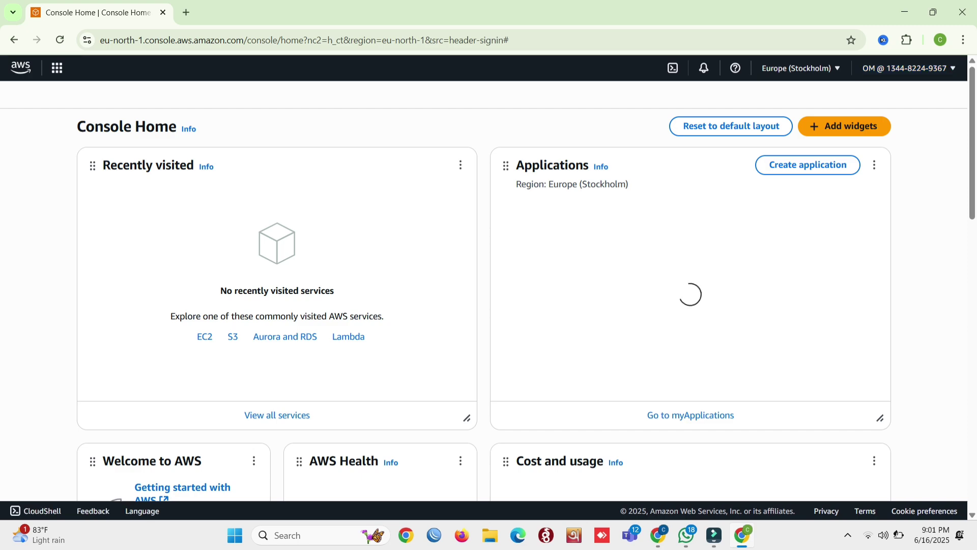
scroll(489, 306, "down", 8)
scroll(488, 306, "up", 5)
scroll(488, 306, "down", 7)
scroll(489, 306, "up", 7)
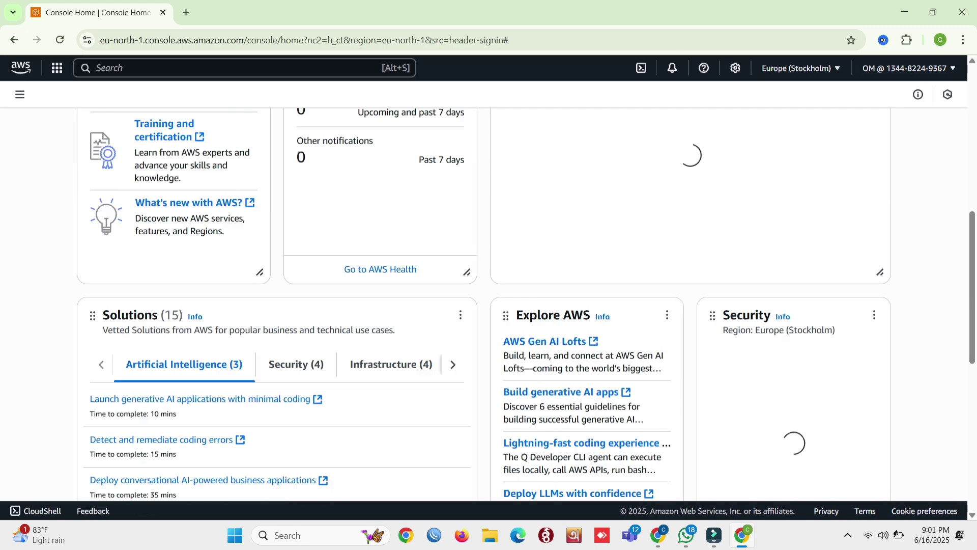
scroll(488, 306, "up", 4)
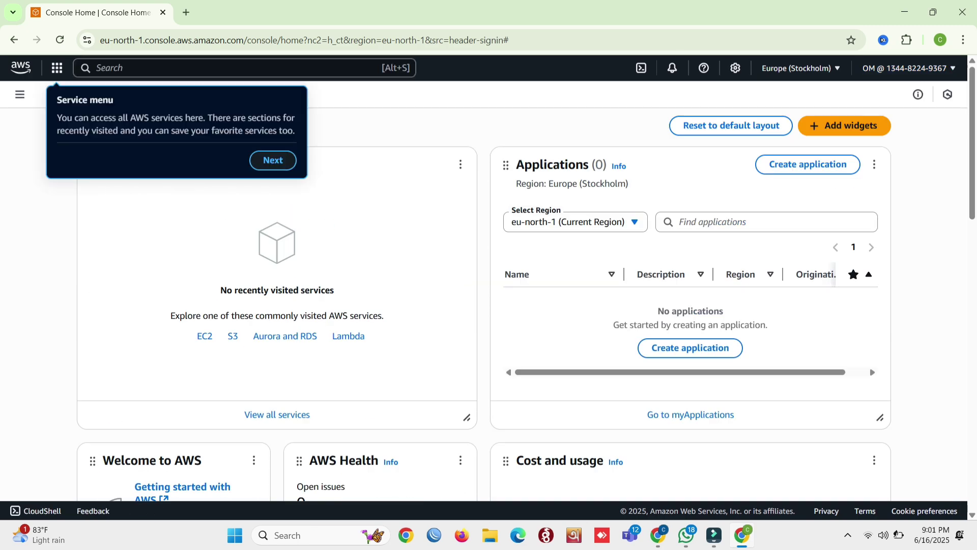
left_click(275, 160)
left_click(311, 157)
left_click(938, 192)
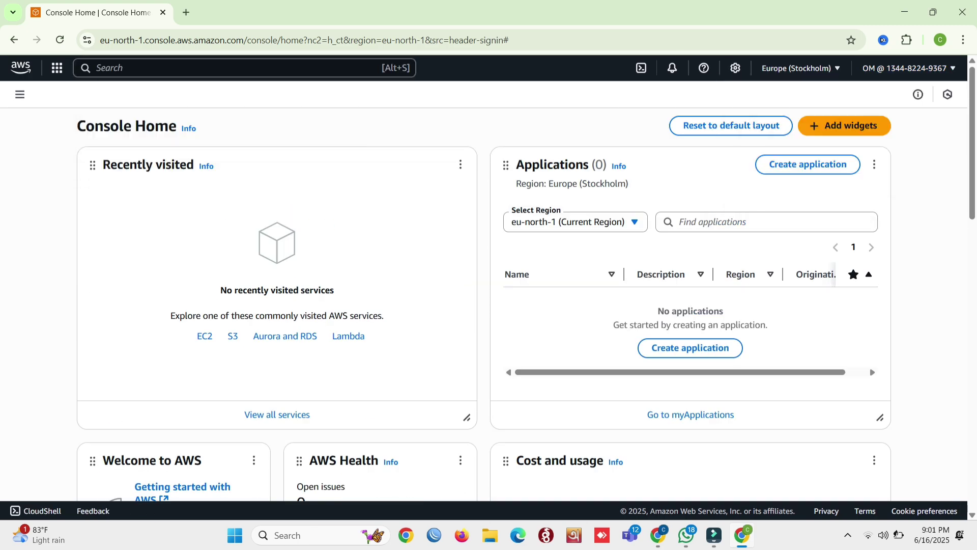